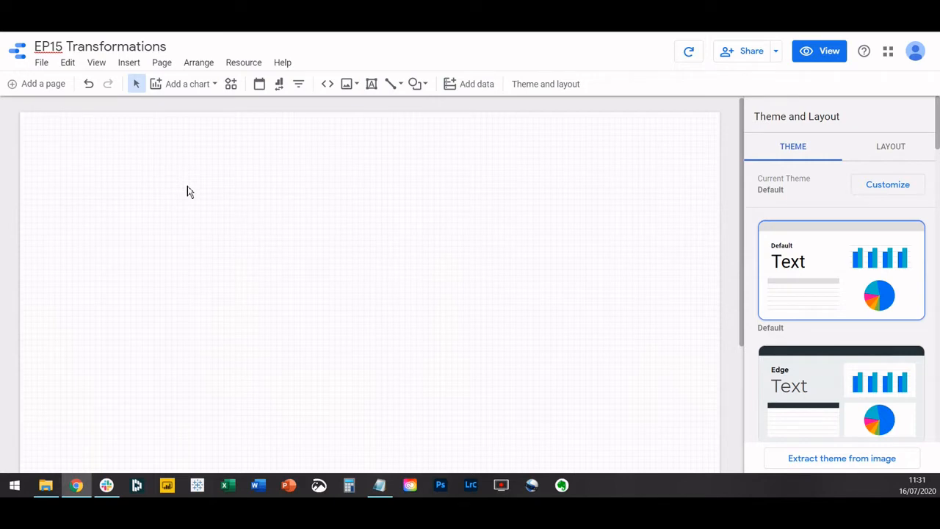
Add the uploaded pop csv.csv data set to the report through the File Upload connector.
left_click(478, 84)
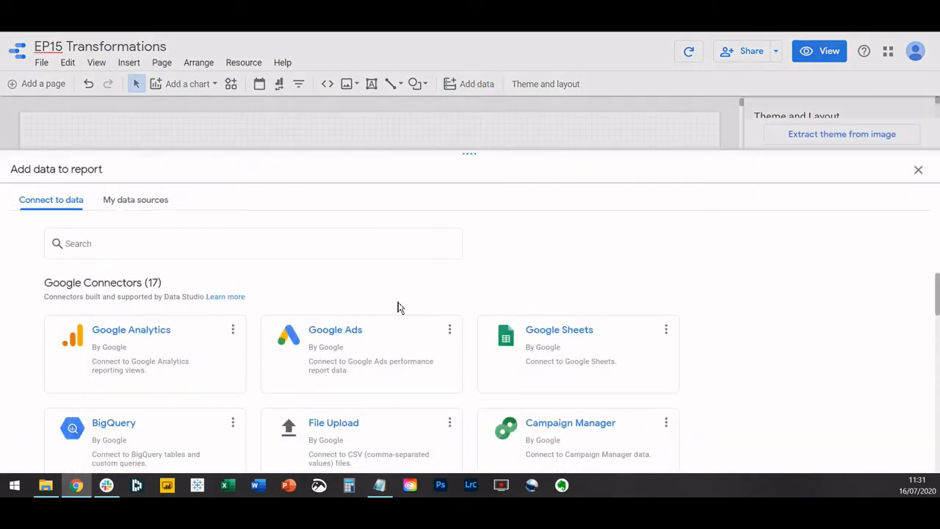
left_click(355, 436)
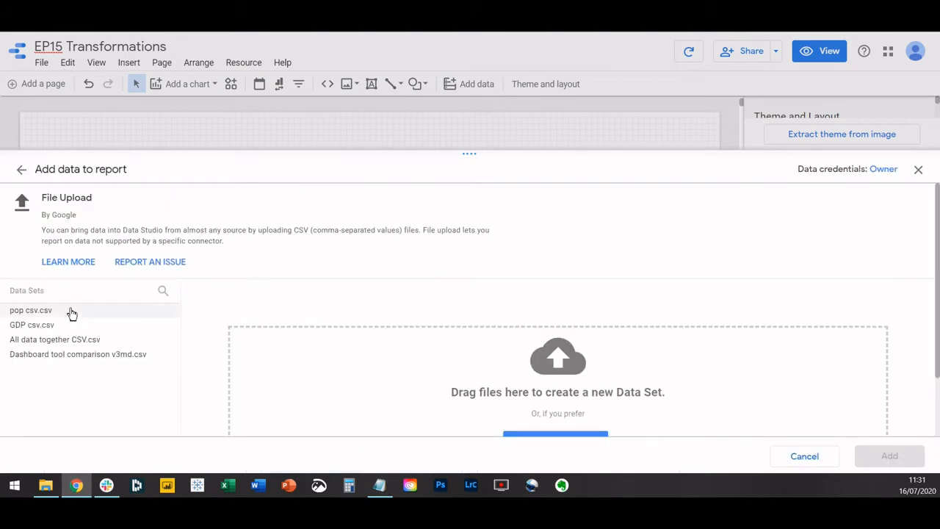
left_click(44, 314)
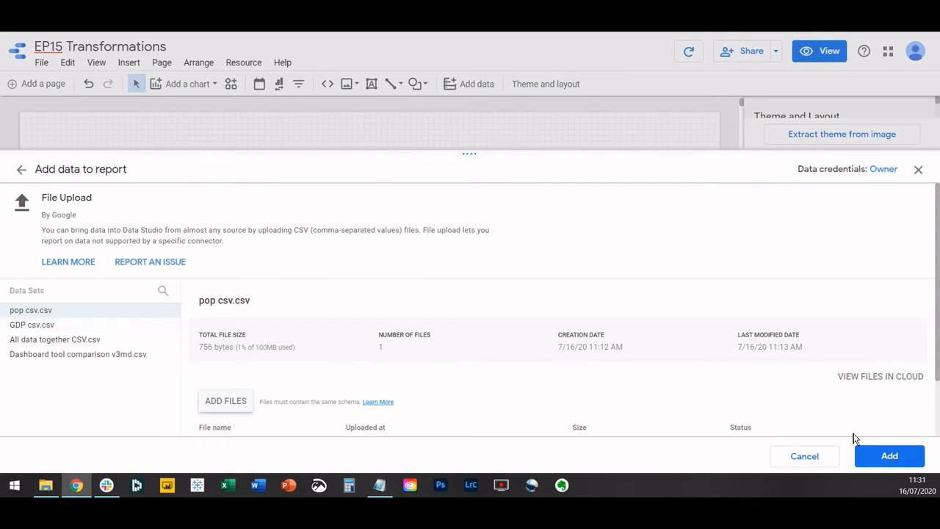
left_click(887, 463)
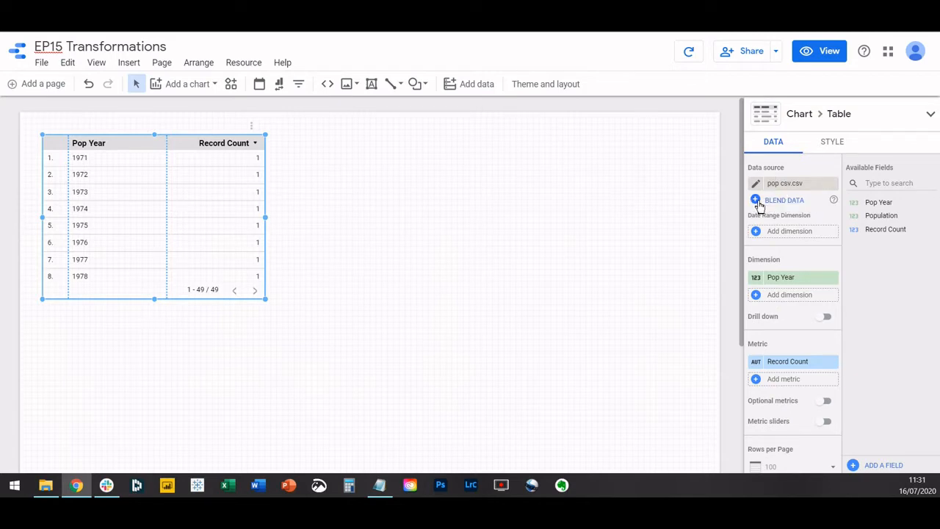
Start a data blend from the table's pop csv.csv source and add GDP csv.csv as the second data source.
left_click(757, 202)
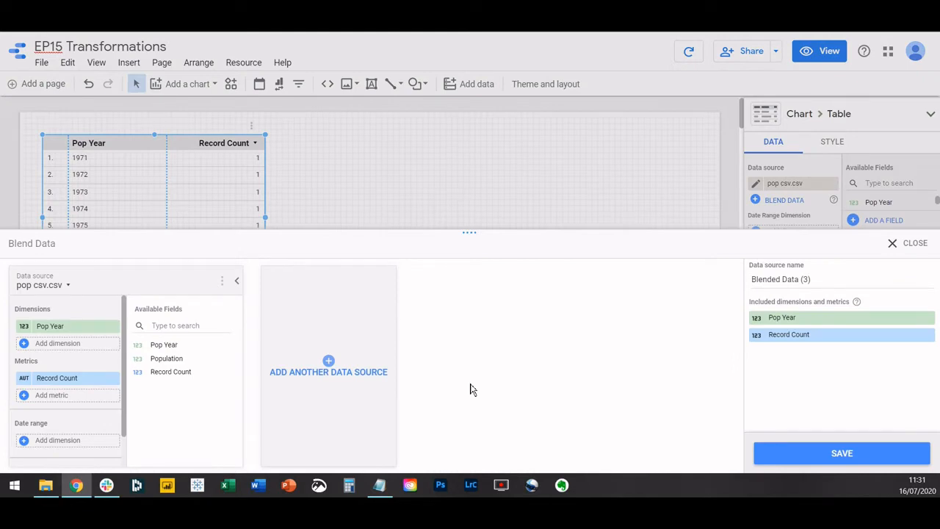
left_click(328, 362)
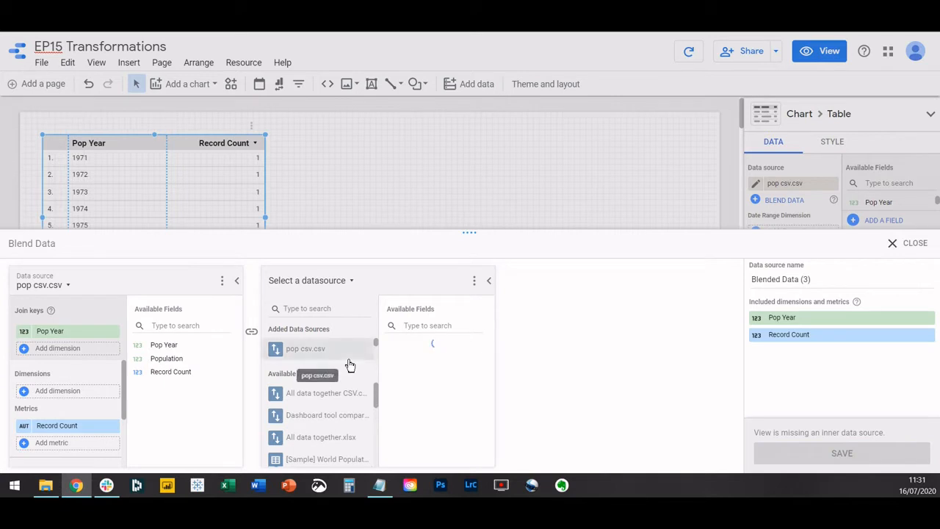
scroll(349, 359, "down", 2)
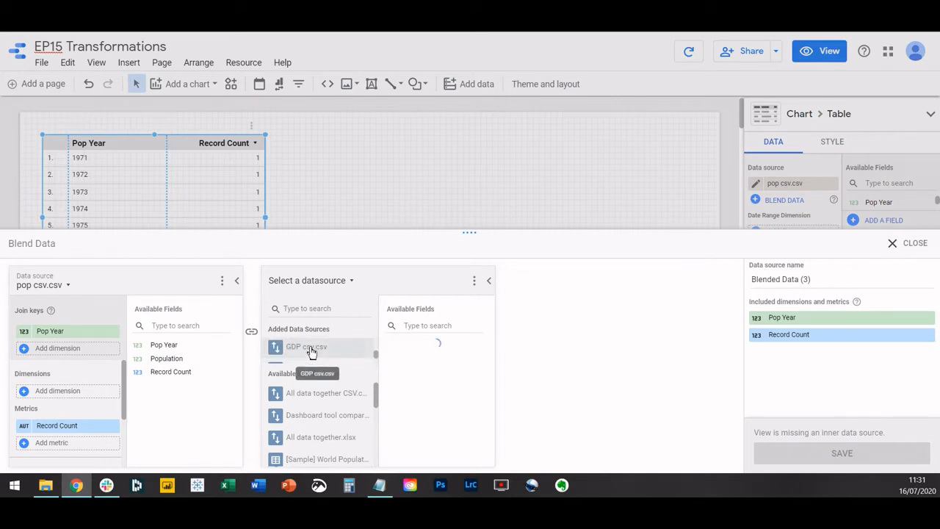
left_click(312, 351)
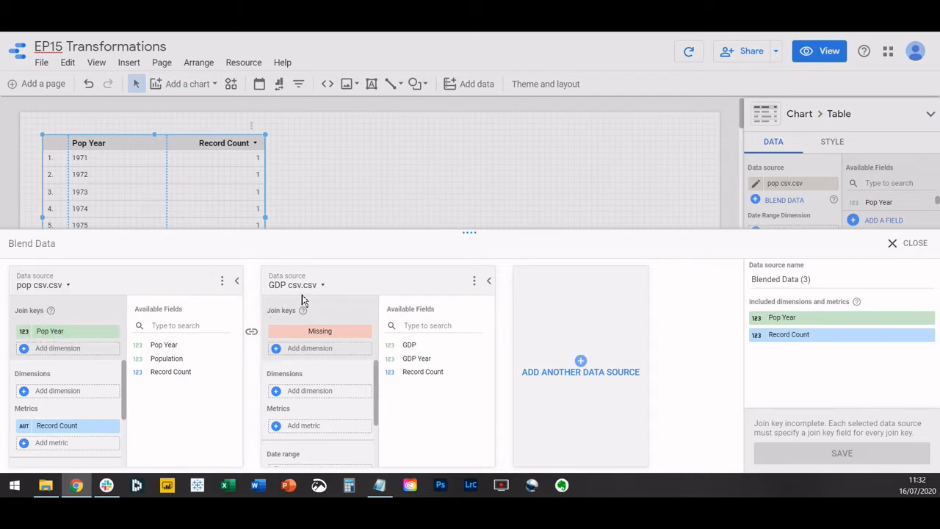
Join the sources with GDP Year matching Pop Year, include Population and GDP as metrics, and save the blend.
left_click_drag(408, 359, 310, 336)
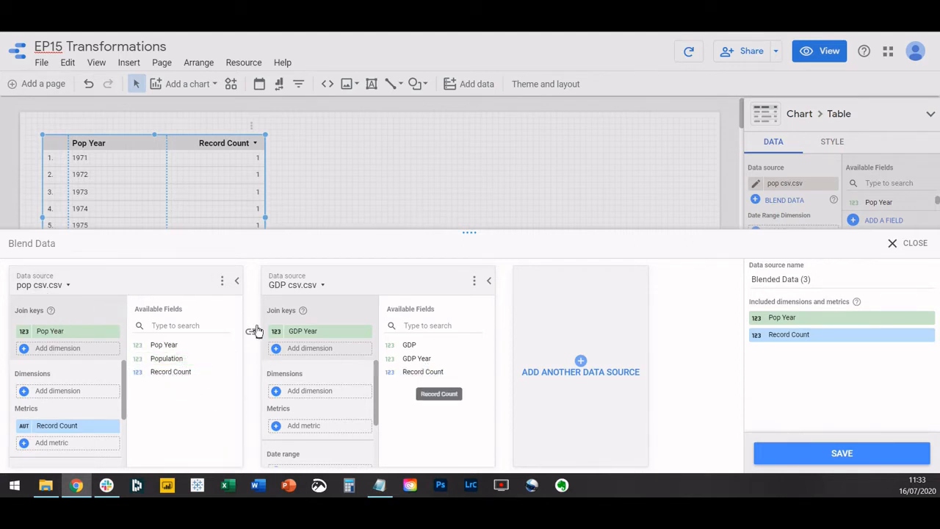
left_click_drag(173, 360, 62, 427)
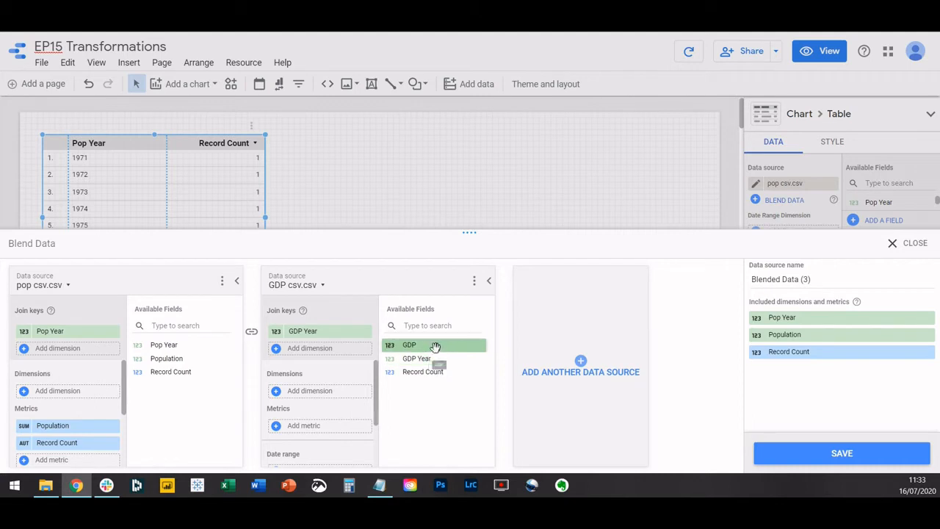
left_click_drag(431, 346, 312, 424)
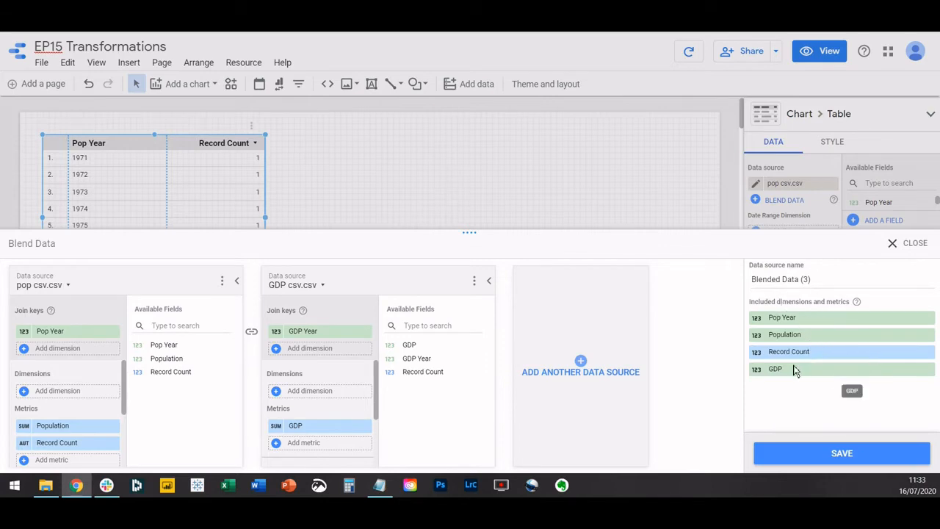
left_click(831, 453)
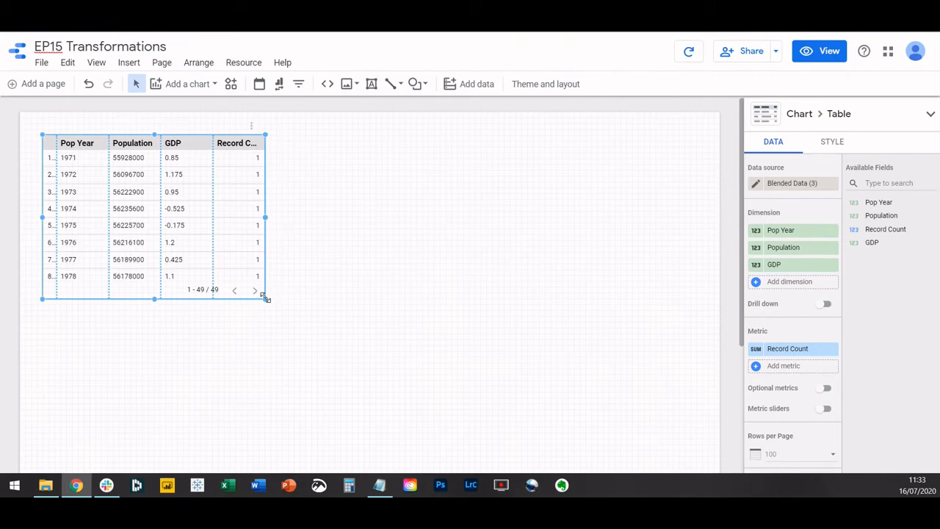
Enlarge the table and make GDP and Population its only metrics, leaving Pop Year as the sole dimension.
left_click_drag(265, 297, 491, 348)
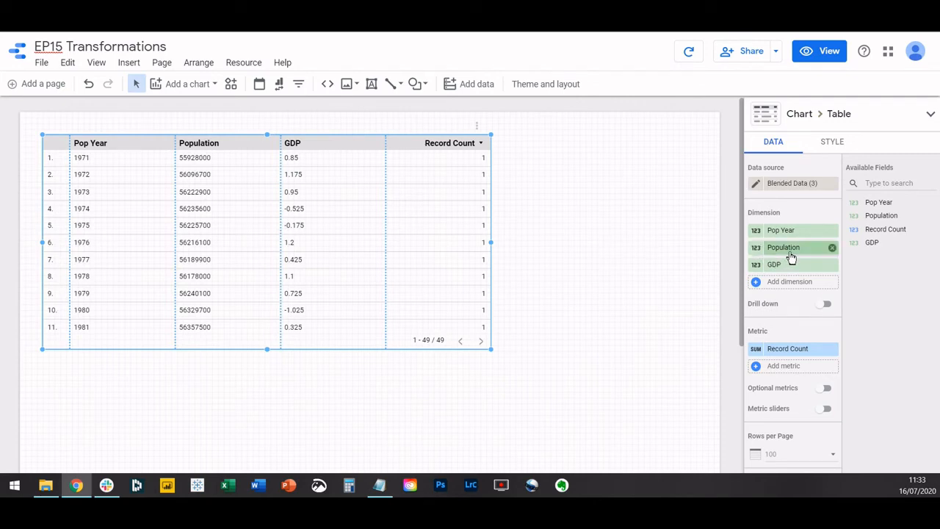
left_click_drag(791, 255, 794, 338)
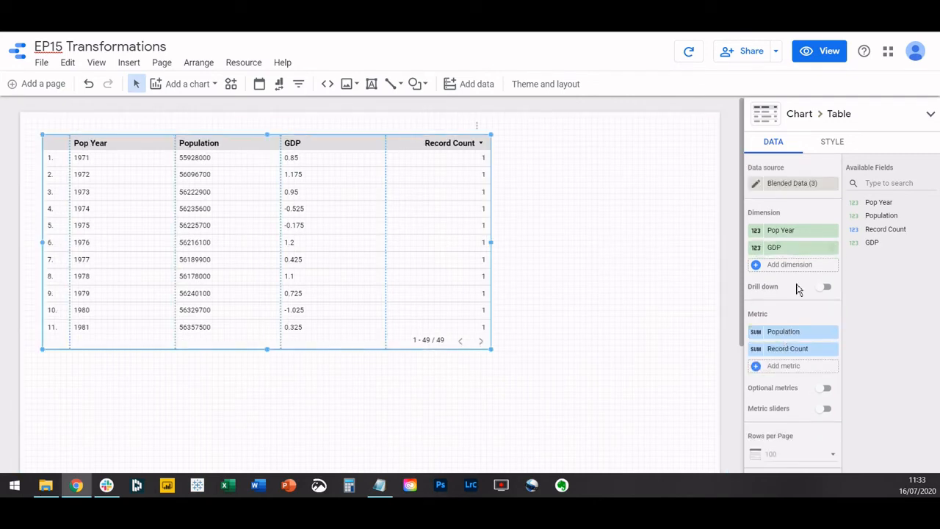
left_click_drag(793, 250, 791, 332)
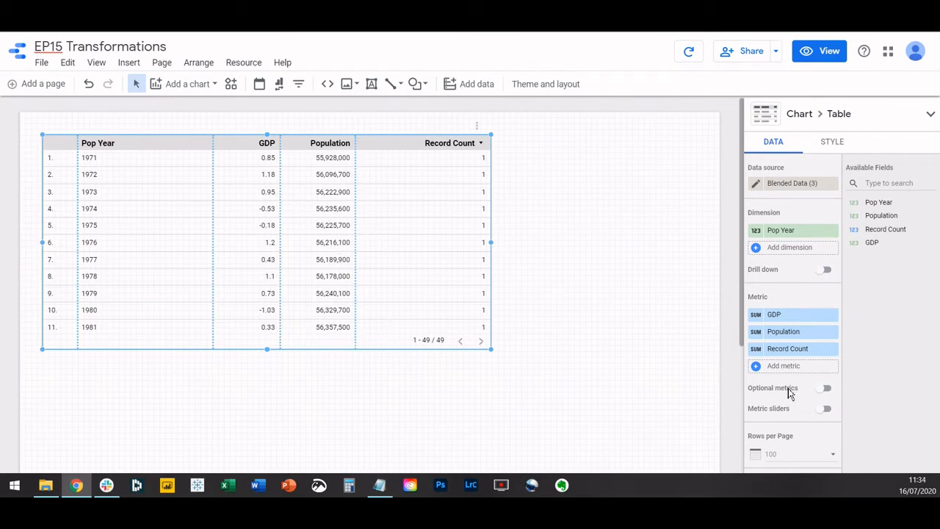
left_click(832, 349)
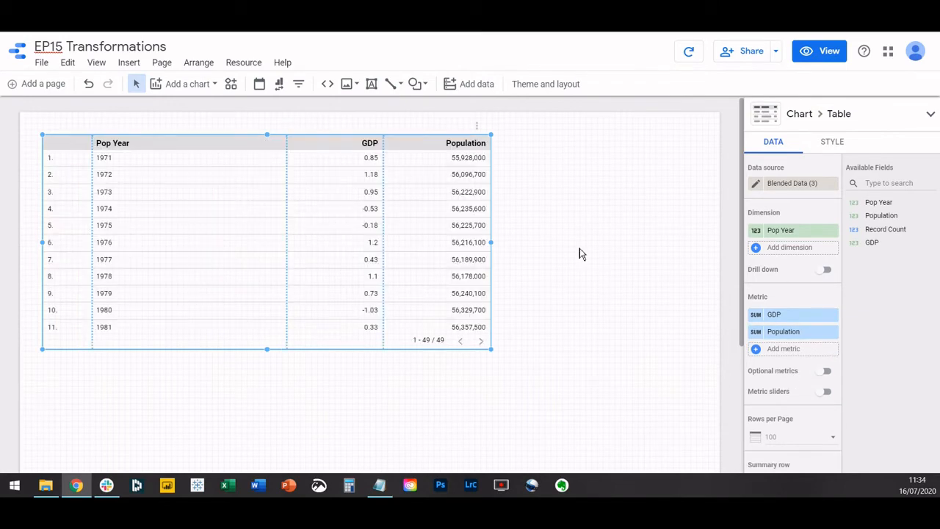
Lengthen the table to show 17 rows and nudge it slightly up and to the right on the page.
left_click_drag(267, 350, 268, 363)
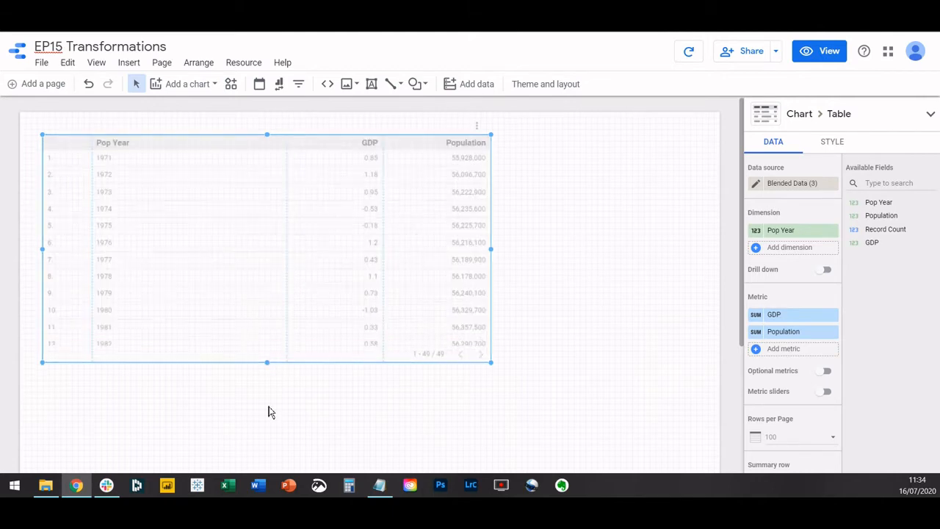
left_click_drag(268, 412, 263, 458)
scroll(340, 277, "down", 3)
scroll(430, 286, "up", 1)
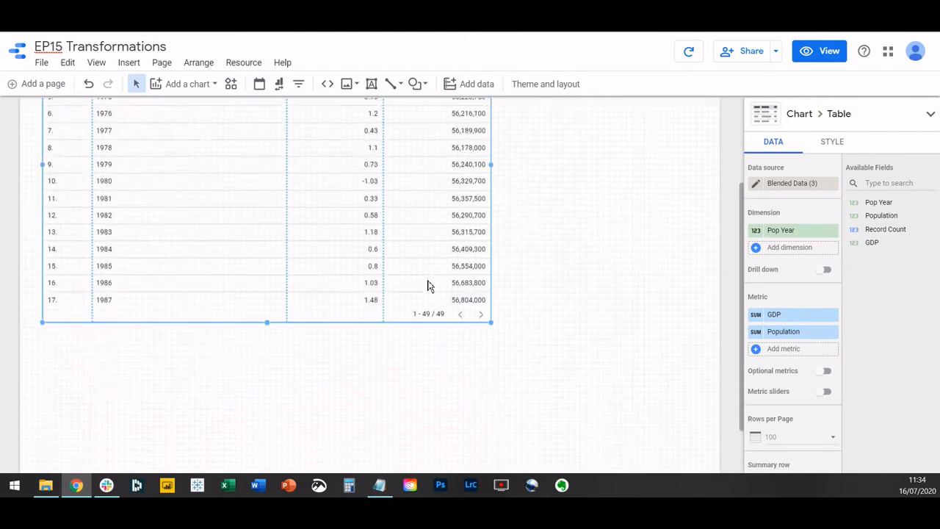
scroll(429, 286, "up", 2)
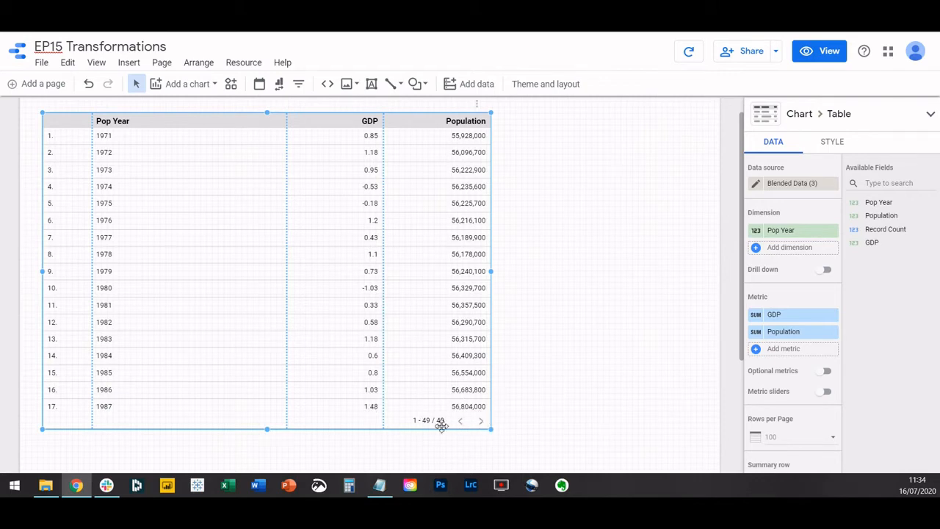
scroll(431, 418, "down", 3)
scroll(431, 418, "up", 4)
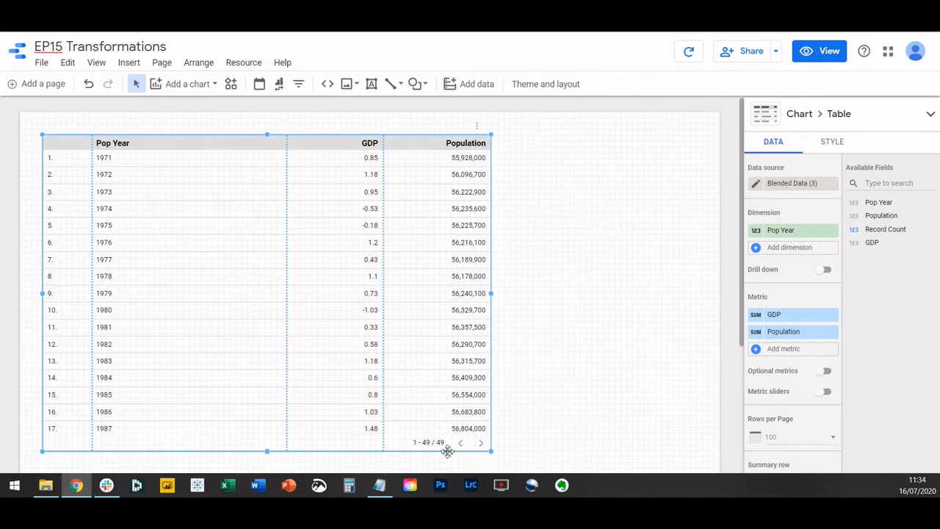
left_click_drag(327, 165, 333, 155)
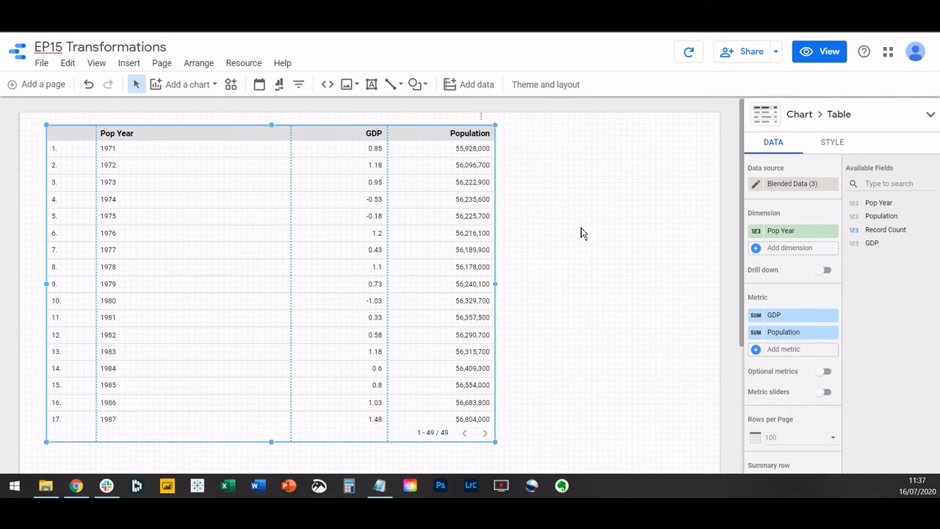
Create a new calculated metric field for the table and name it Ratio.
left_click(757, 352)
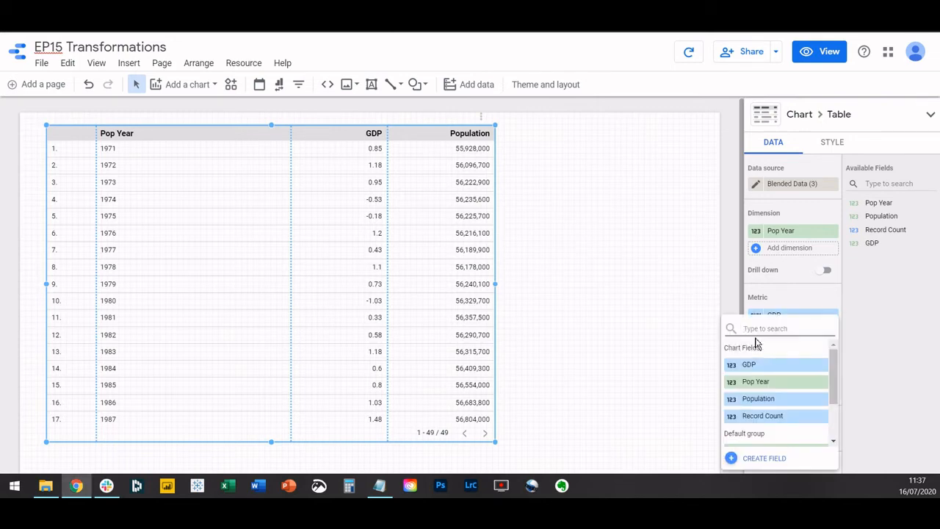
left_click(808, 301)
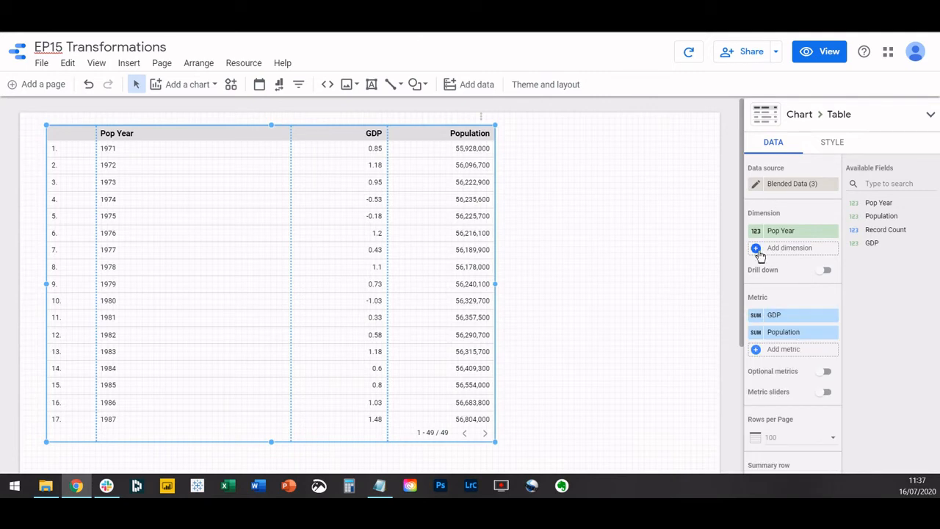
left_click(757, 350)
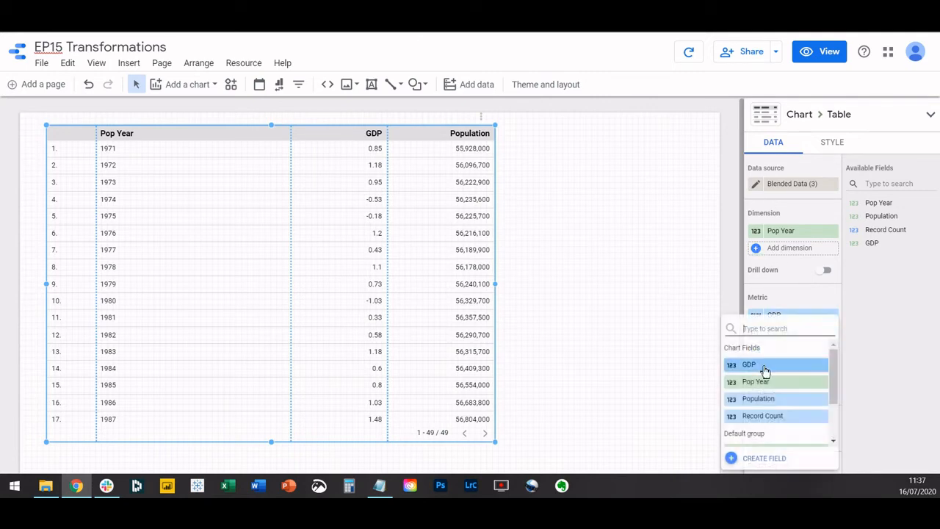
scroll(764, 375, "down", 2)
scroll(765, 374, "up", 2)
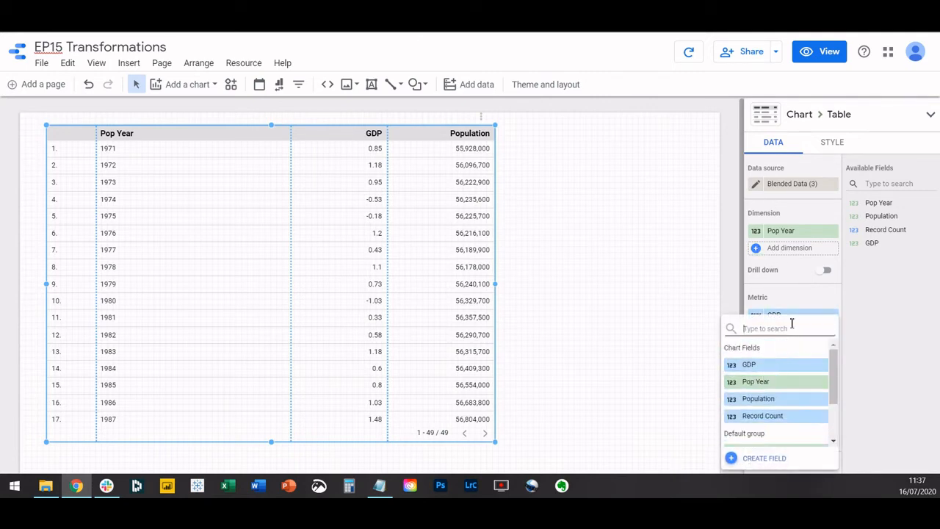
left_click(732, 460)
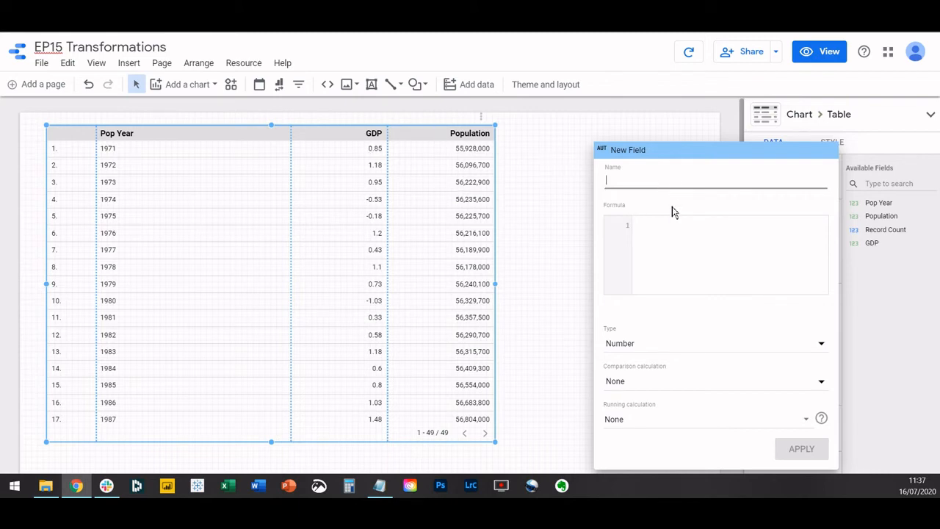
type("Ratio")
key("Tab")
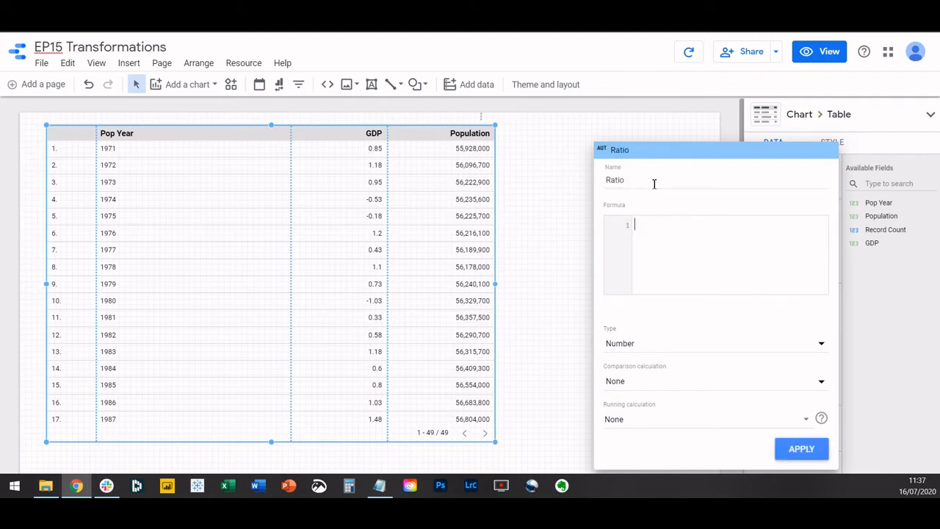
Enter SUM(Population)/SUM(GDP) as the formula of the Ratio field.
type("sum(pop")
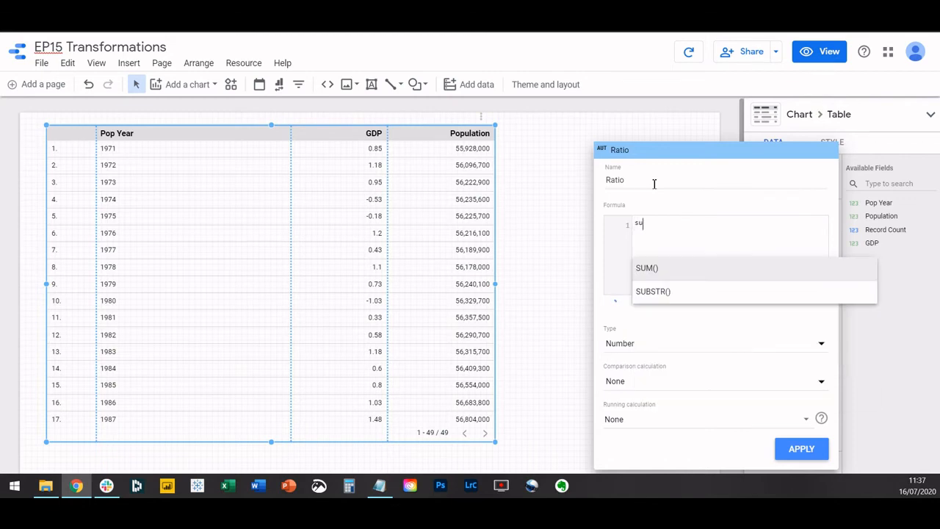
key("Return")
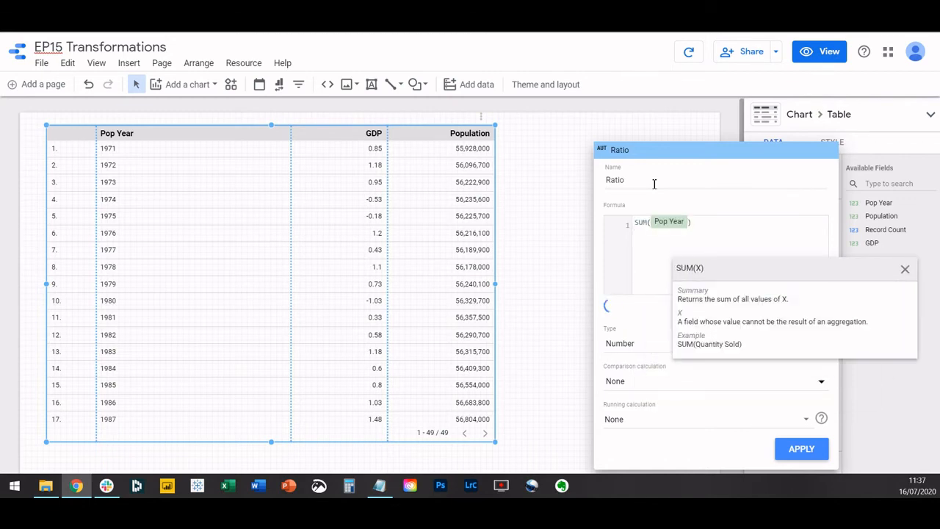
key("BackSpace")
key("BackSpace")
type("(pop")
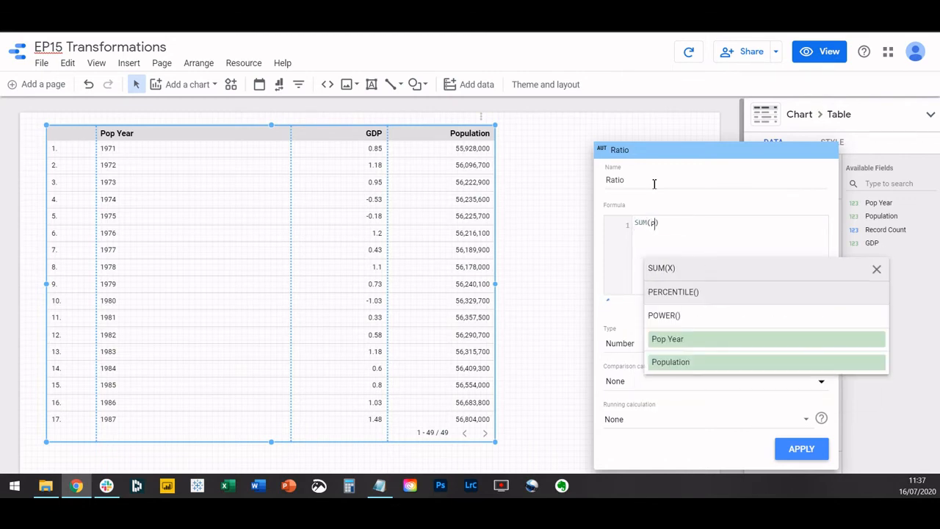
left_click(678, 316)
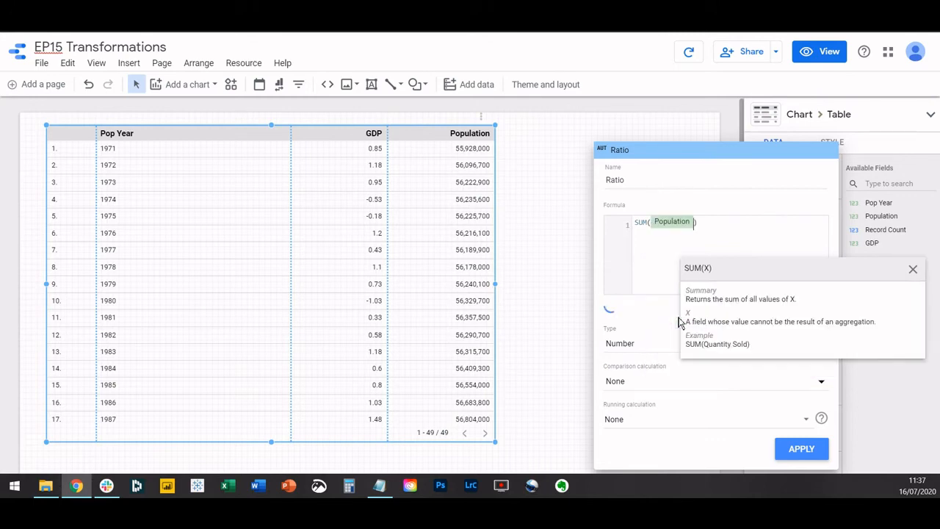
left_click(716, 228)
type("/SUM(d")
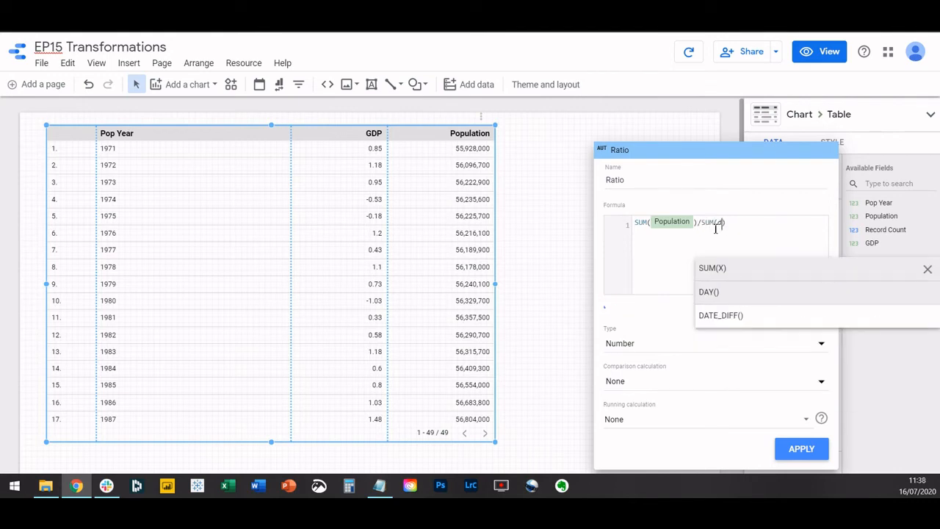
key("BackSpace")
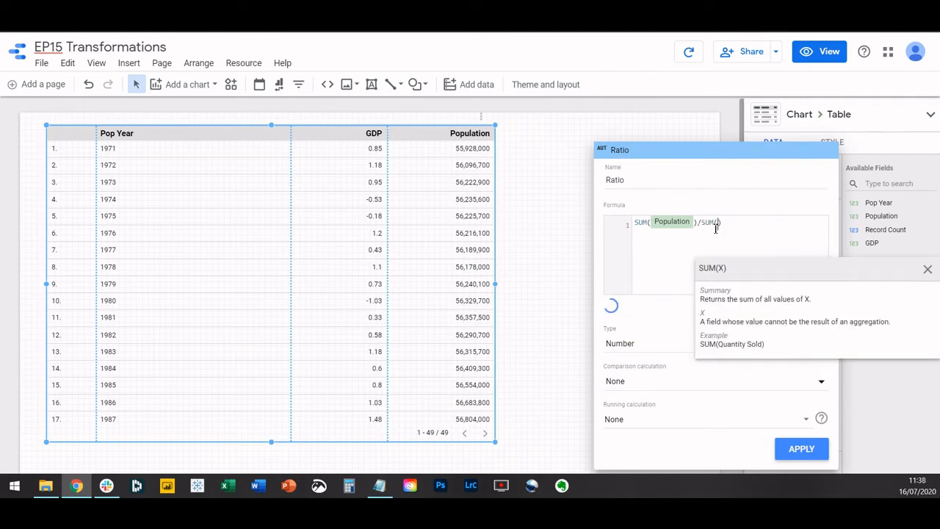
type("GDP")
key("Return")
left_click(753, 233)
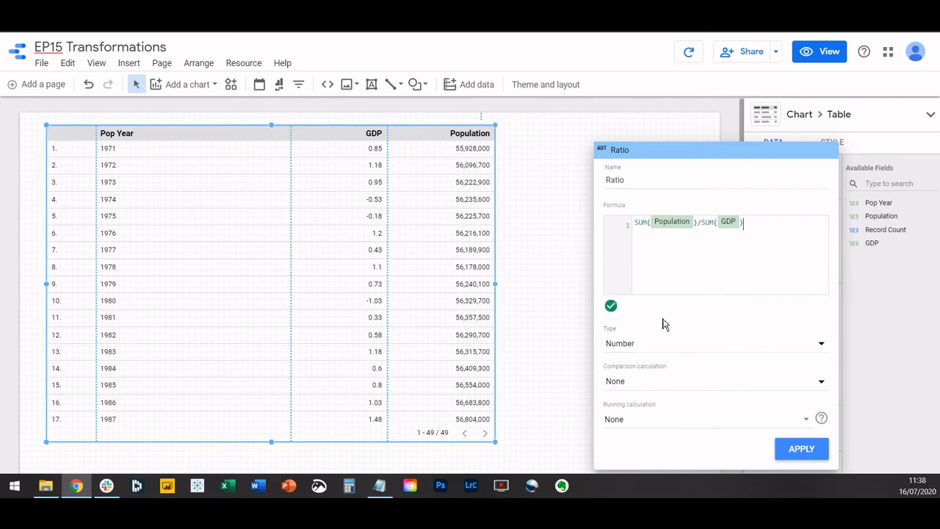
Set the Ratio field's type to Percent and apply it to the table.
left_click(625, 345)
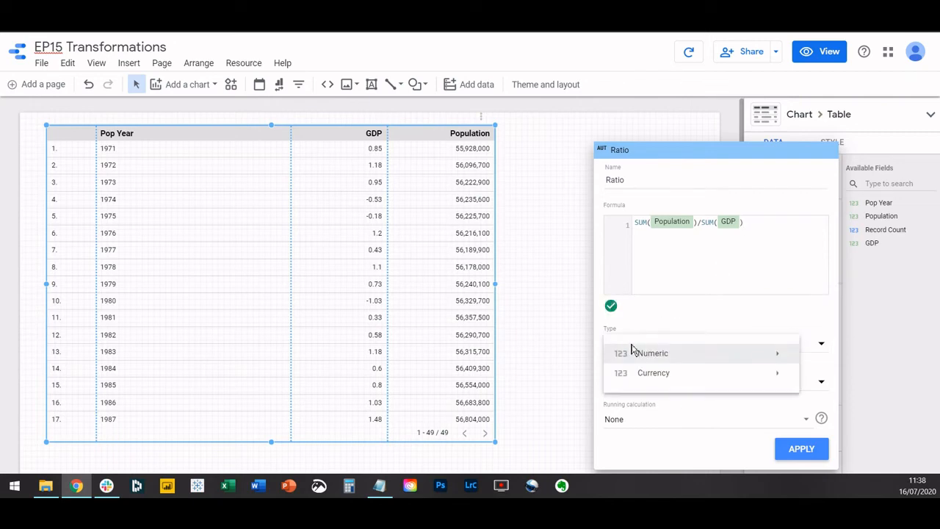
mouse_move(647, 353)
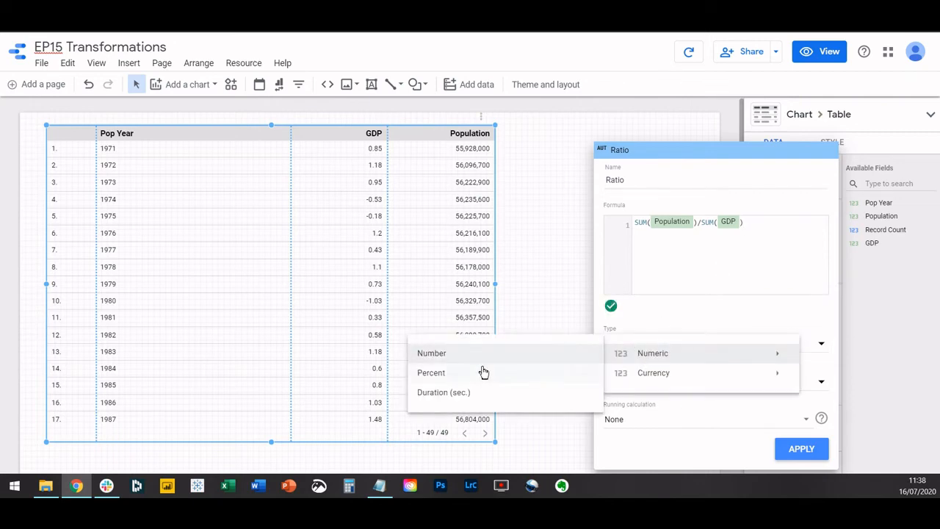
left_click(455, 375)
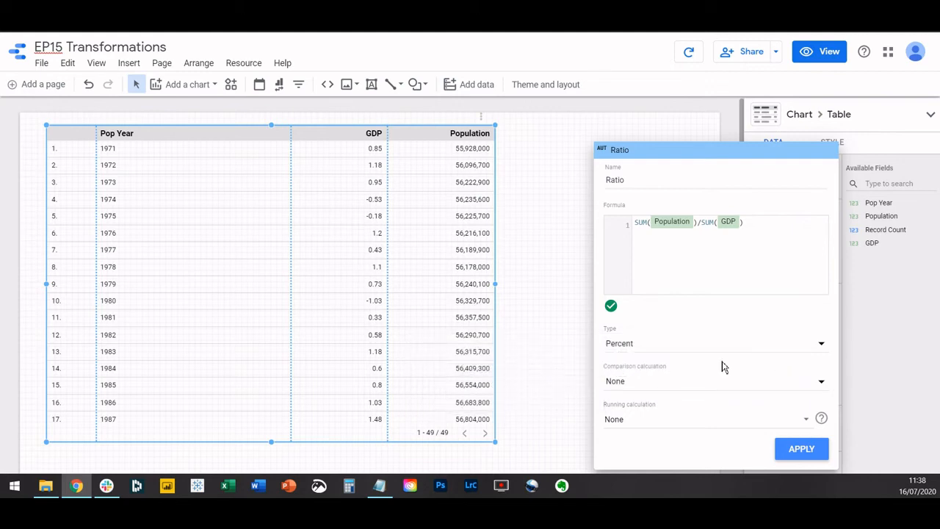
left_click(802, 449)
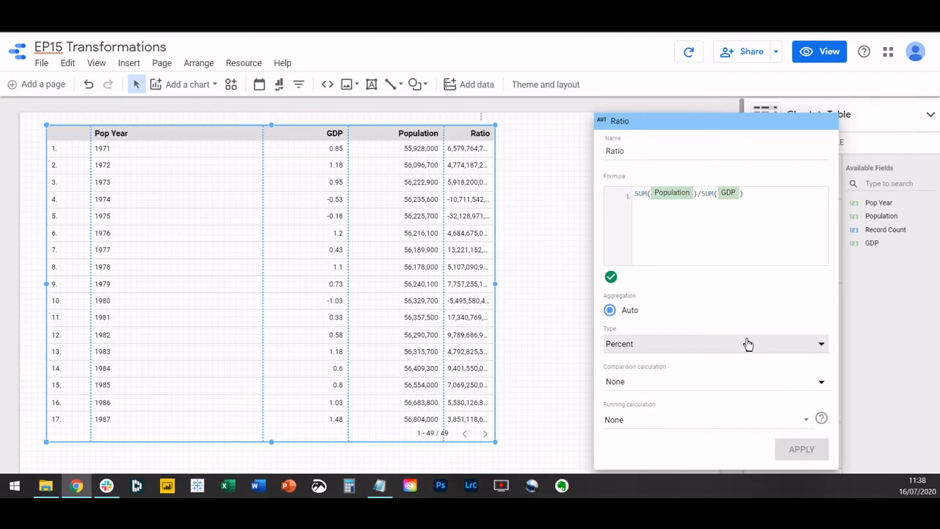
Set the Ratio field's type to Number, apply the change and close the field editor.
left_click(689, 349)
mouse_move(676, 353)
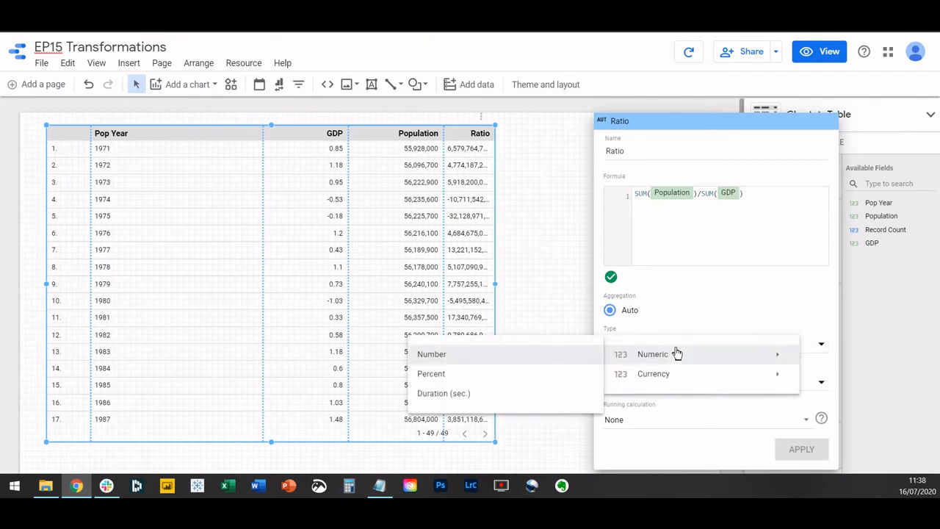
left_click(429, 359)
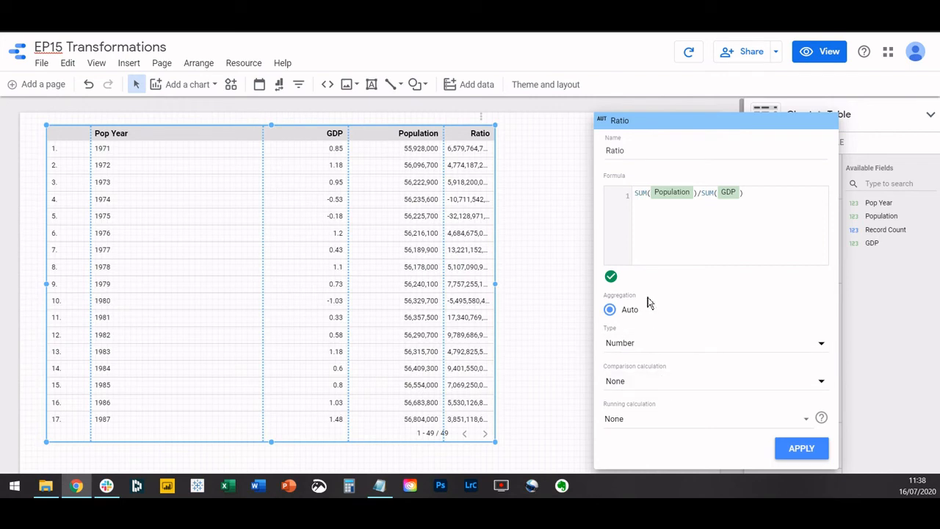
left_click(783, 442)
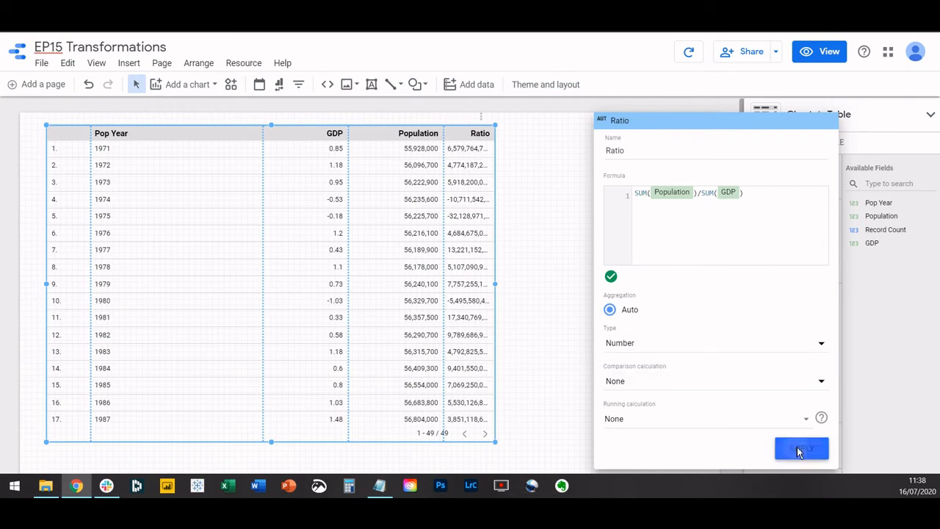
left_click(511, 292)
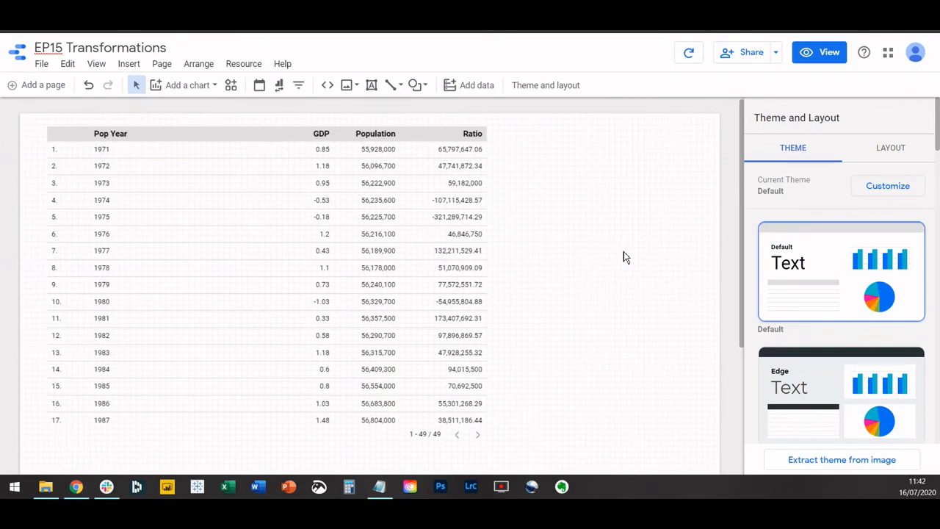
Add emp csv.csv to the table's blended data with Emp Year as join key and Emp Rate as metric, and save the blend.
left_click(182, 158)
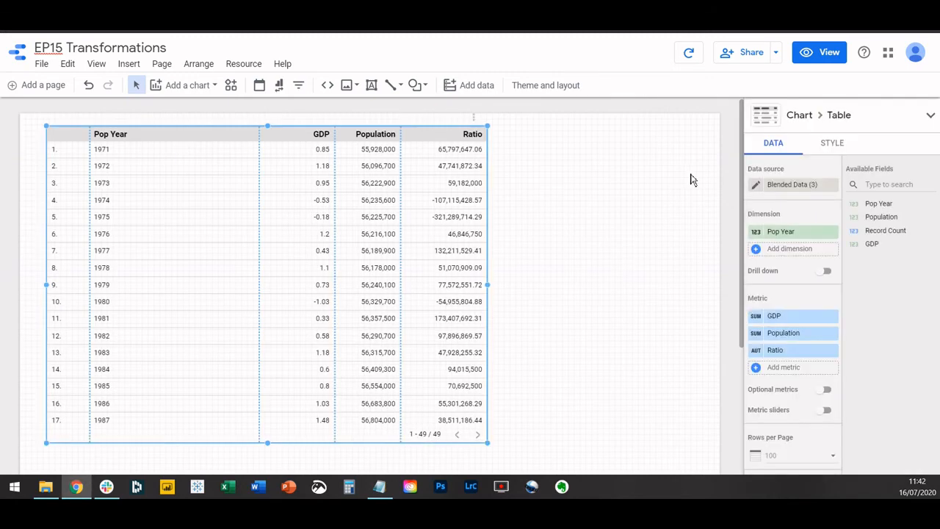
left_click(758, 186)
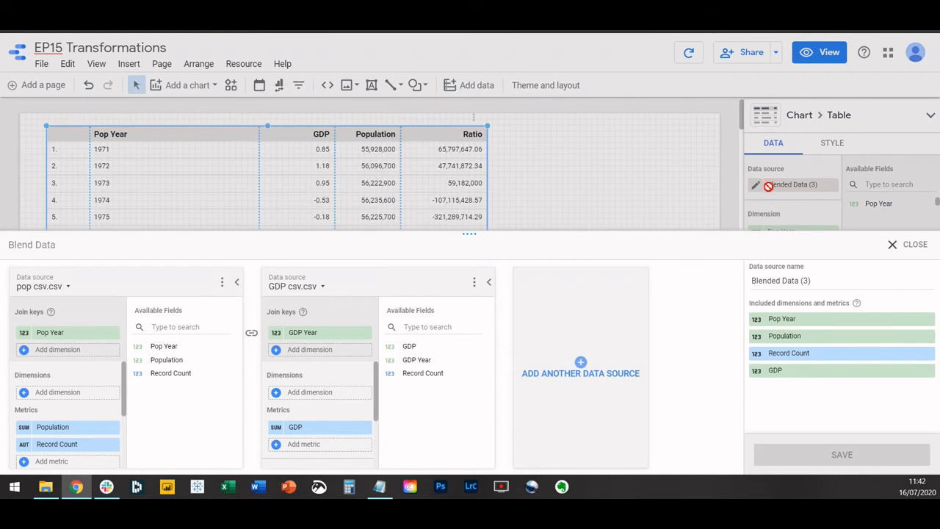
left_click(582, 365)
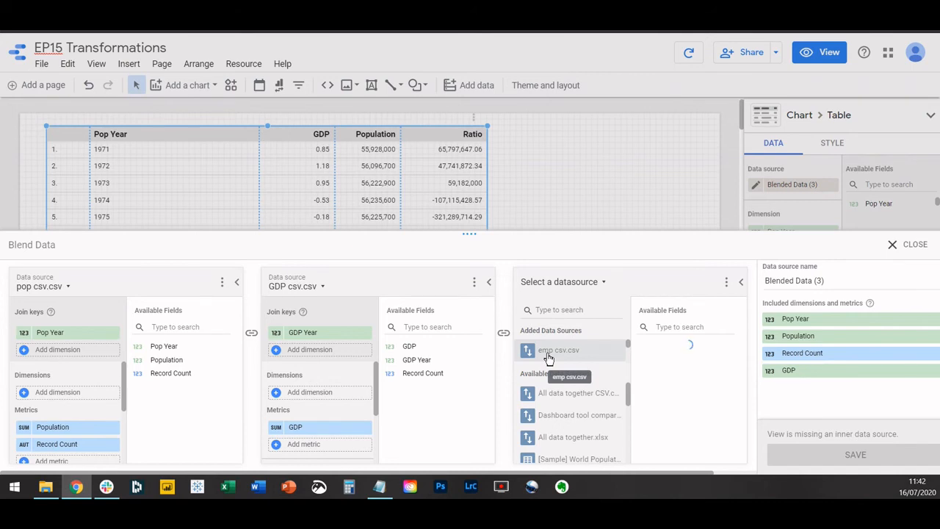
left_click(548, 356)
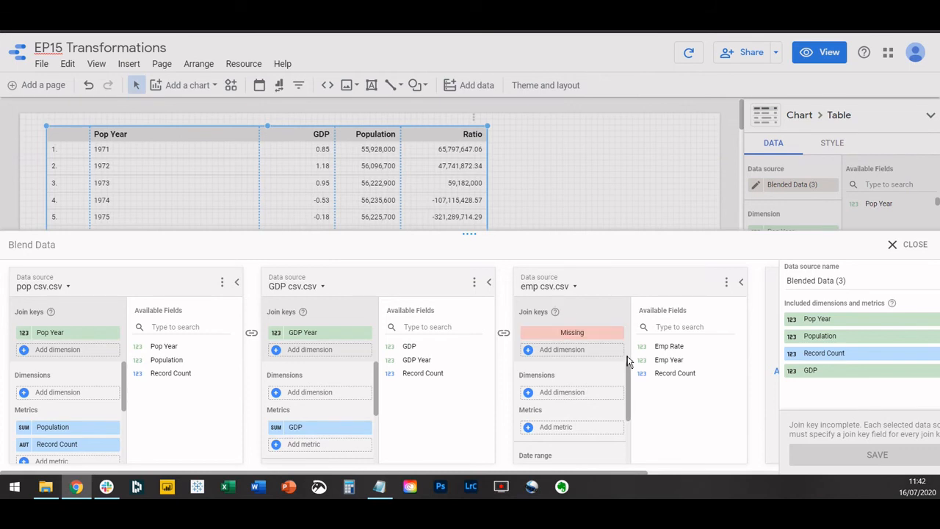
left_click_drag(661, 358, 558, 334)
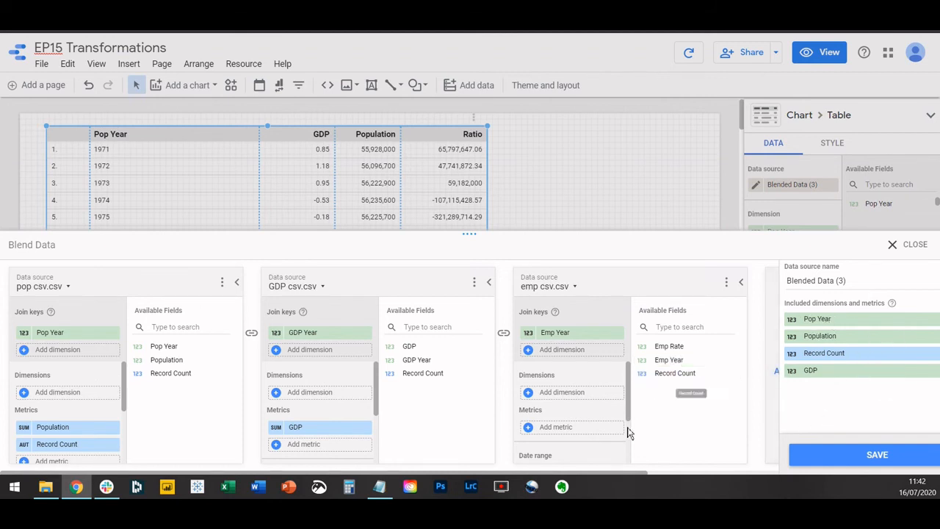
left_click_drag(683, 351, 584, 427)
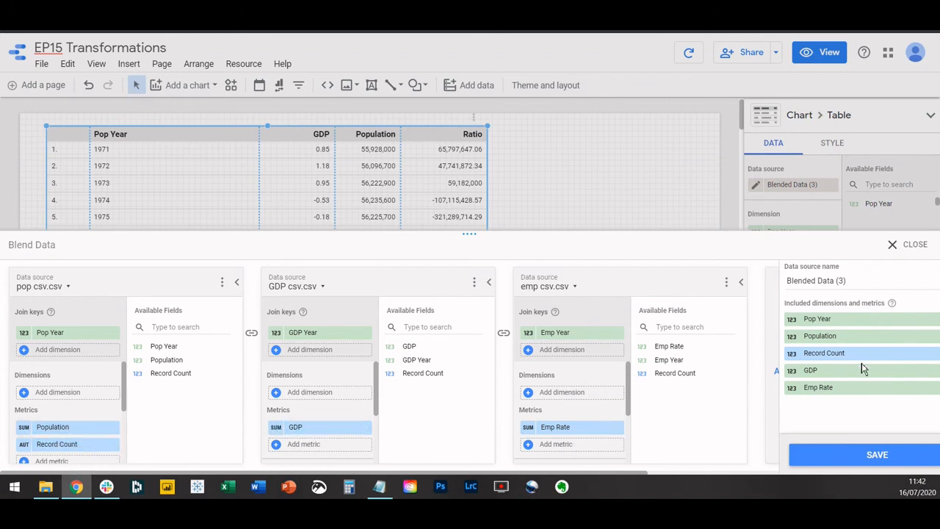
left_click(877, 455)
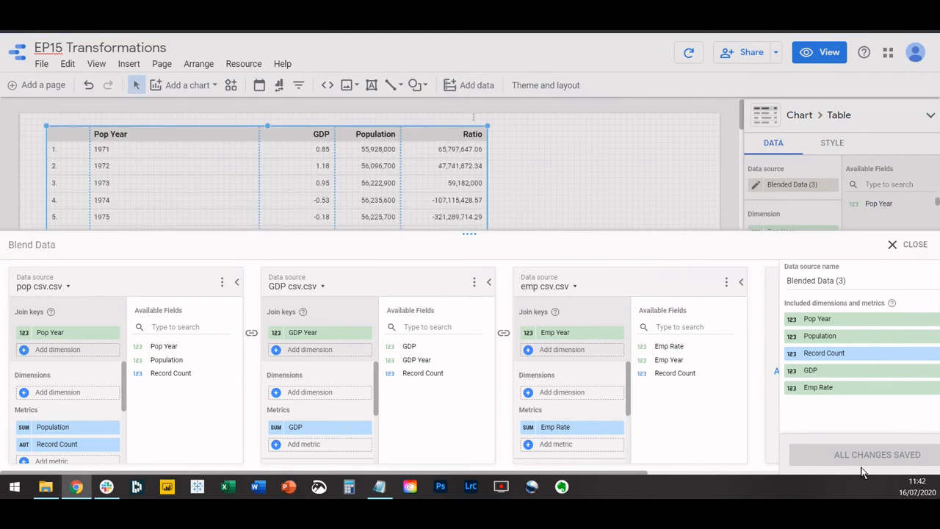
left_click(891, 244)
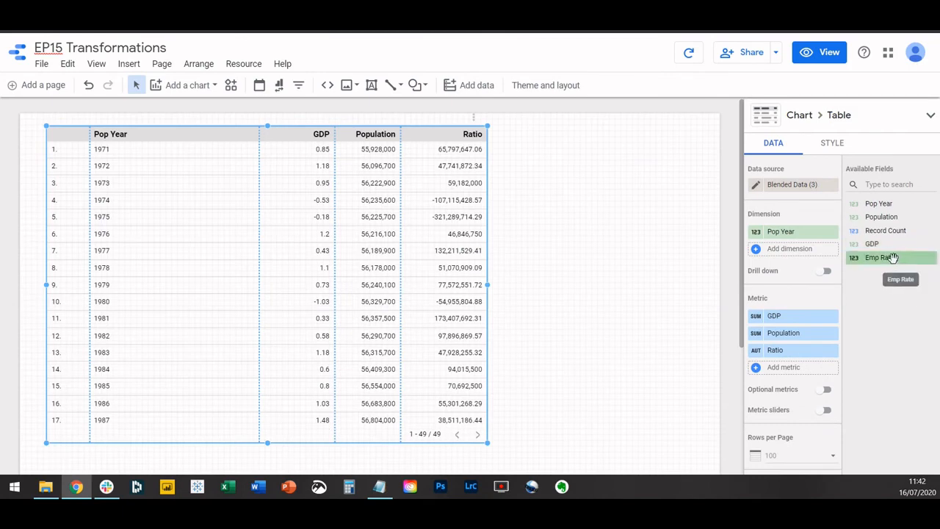
Add Emp Rate to the table as a metric after Ratio.
left_click_drag(891, 258, 803, 367)
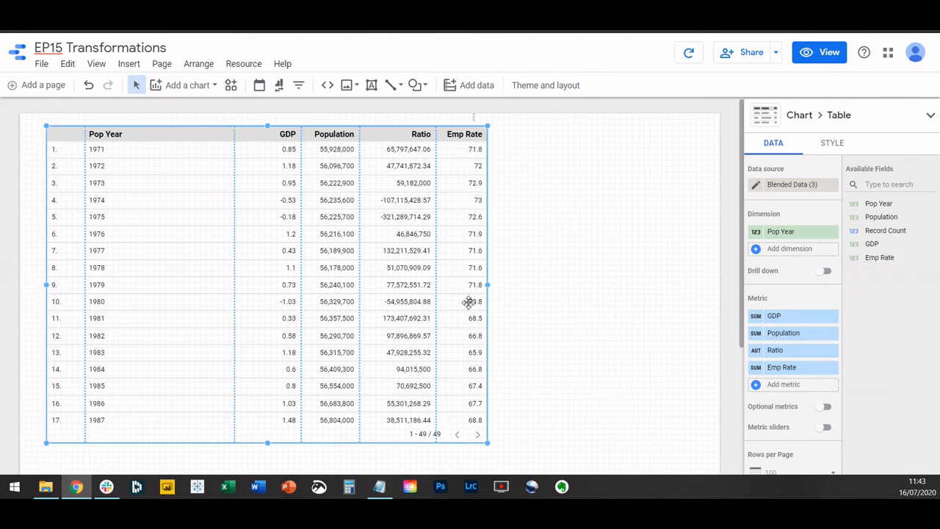
scroll(469, 305, "down", 3)
scroll(469, 307, "up", 3)
Create another calculated metric field for the table and name it Ratio 2.
left_click(758, 384)
left_click(758, 460)
type("Ratio 2")
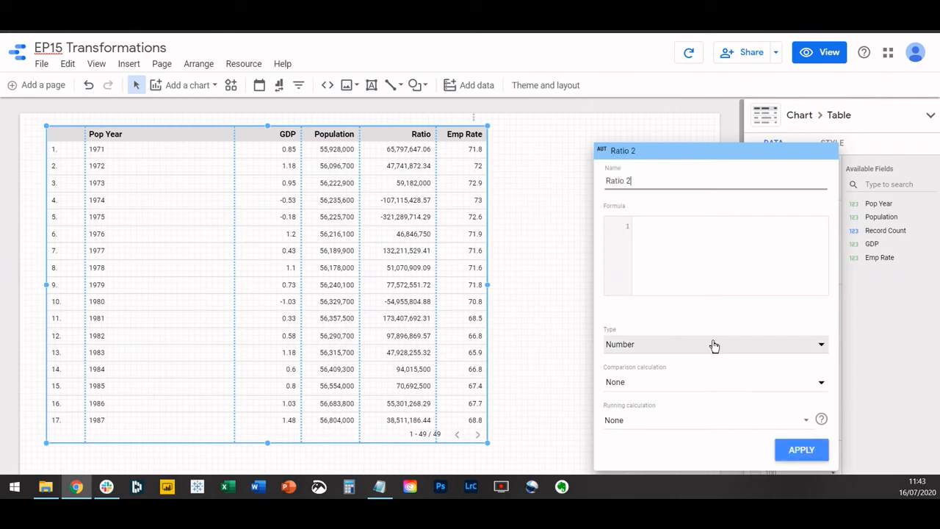
key("Tab")
Enter SUM(Population)/SUM(Emp Rate) as the Ratio 2 formula, apply it and deselect the table.
type("SUM(pop")
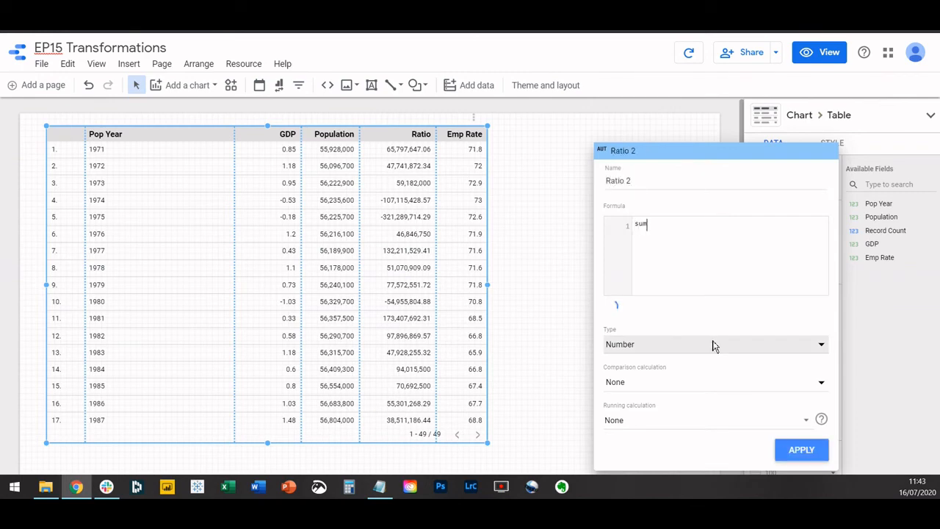
left_click(701, 317)
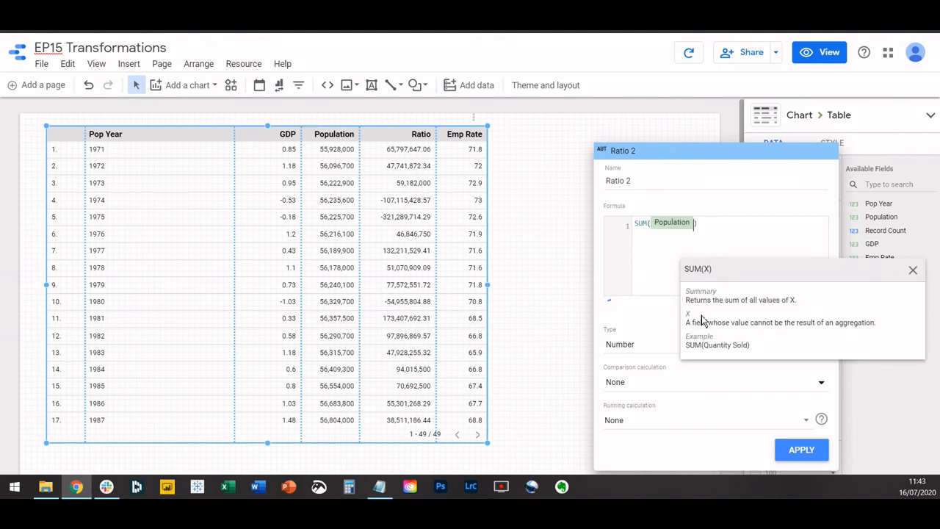
type("/SUM(em")
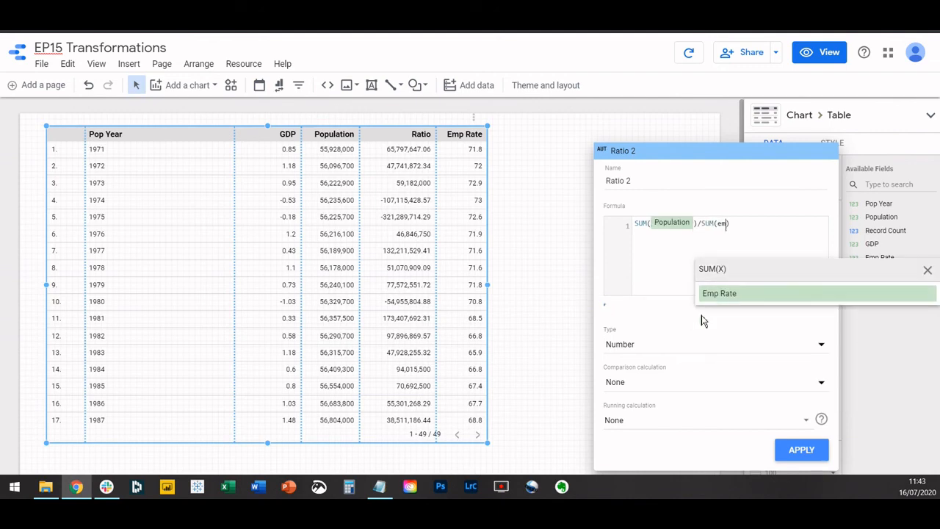
left_click(714, 295)
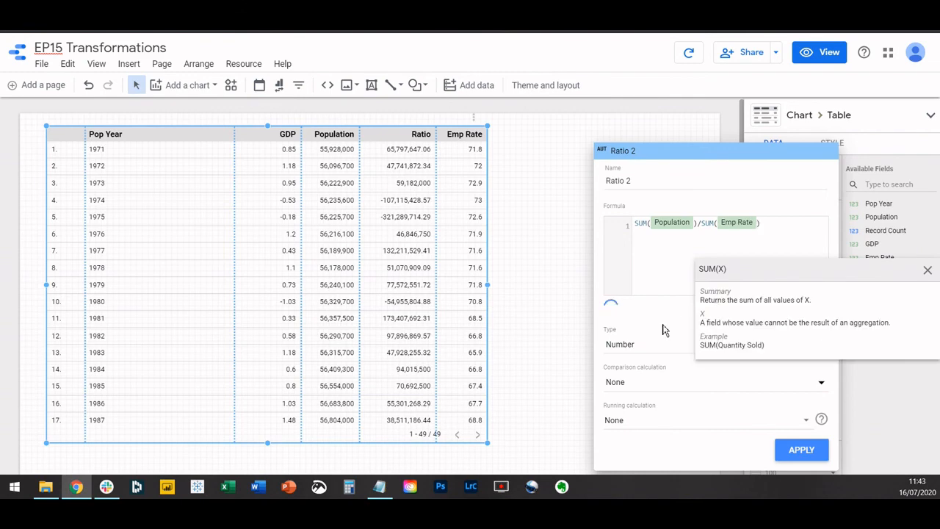
left_click(801, 451)
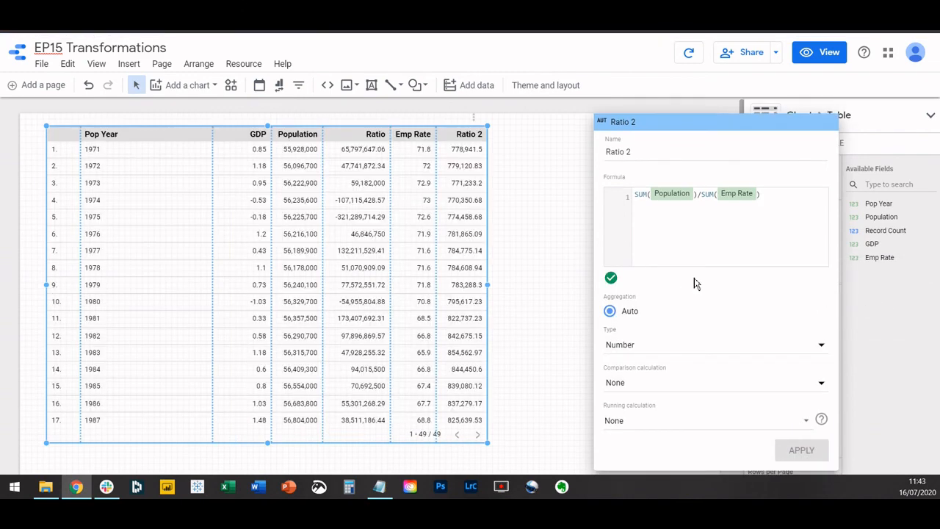
left_click(302, 138)
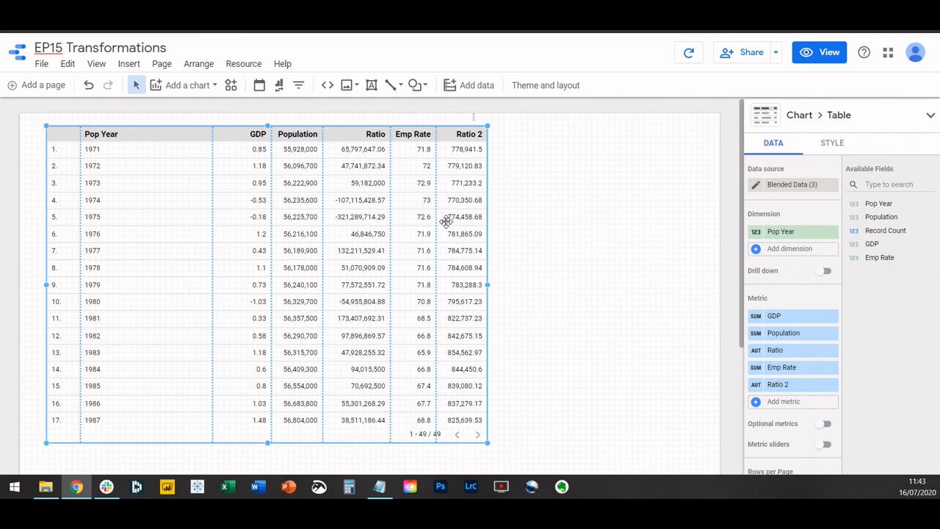
left_click(668, 264)
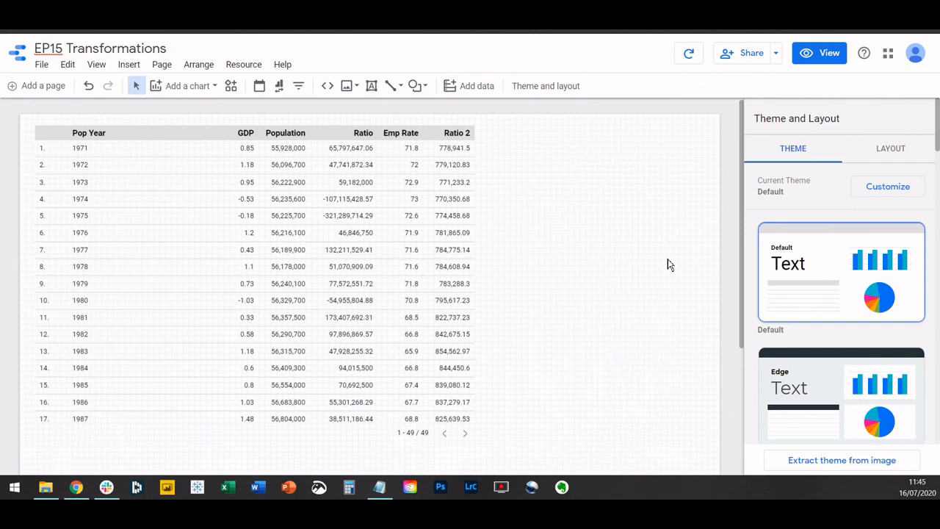
Review the data sources, join keys and metrics in the table's blended data.
left_click(443, 173)
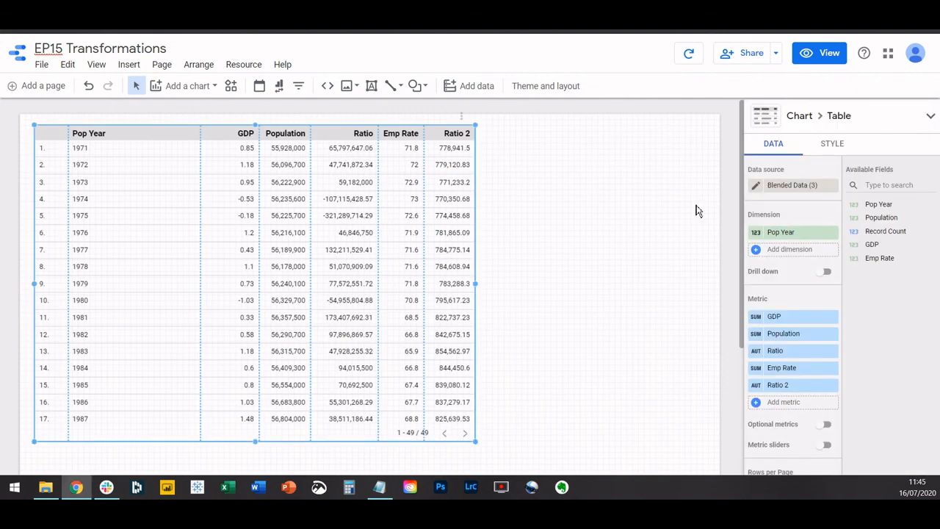
left_click(756, 185)
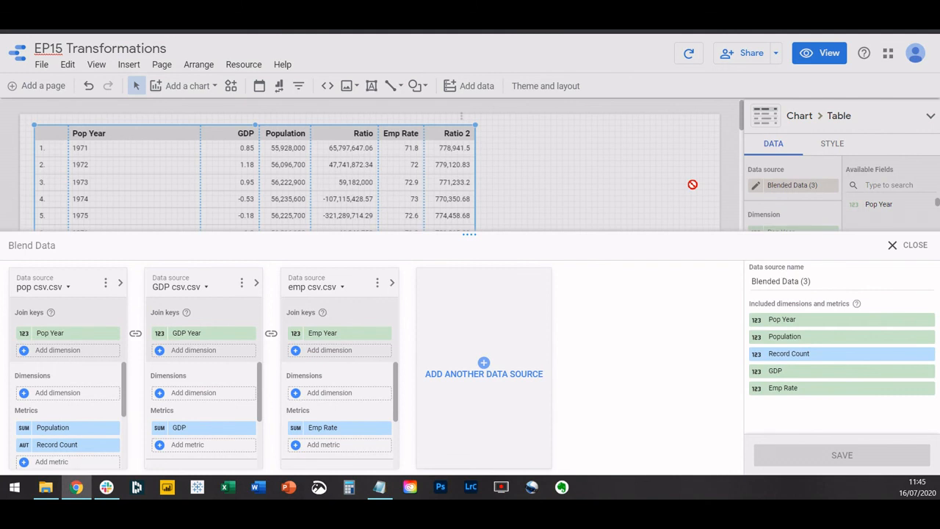
left_click(905, 246)
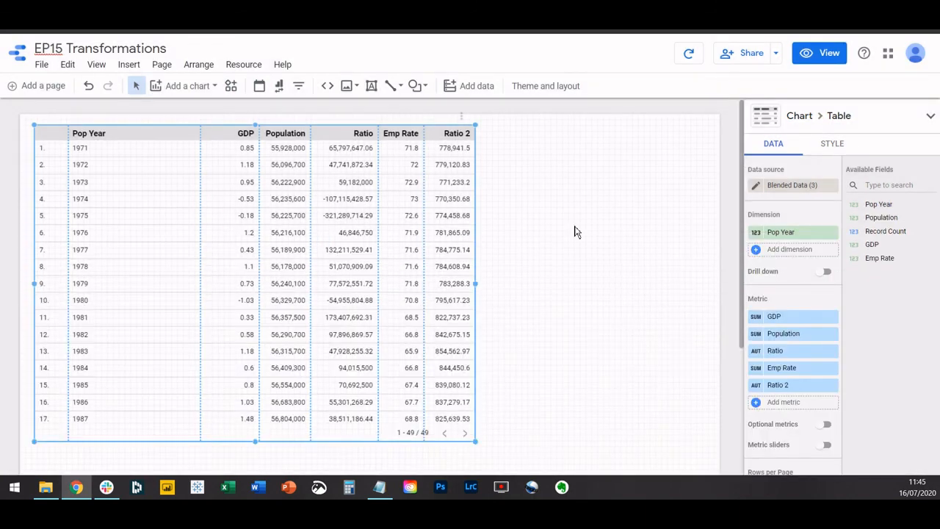